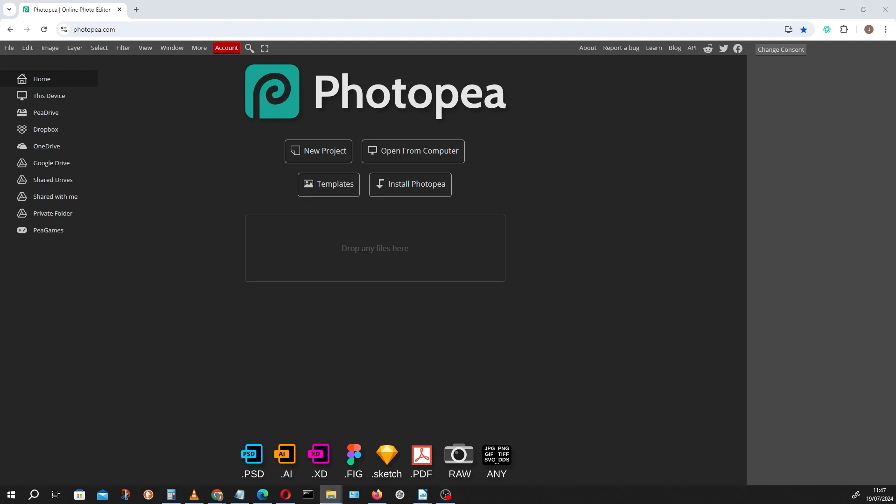
Open the beach image and resize it to a width of 400 pixels, keeping proportions.
drag(60, 258, 332, 261)
click(50, 48)
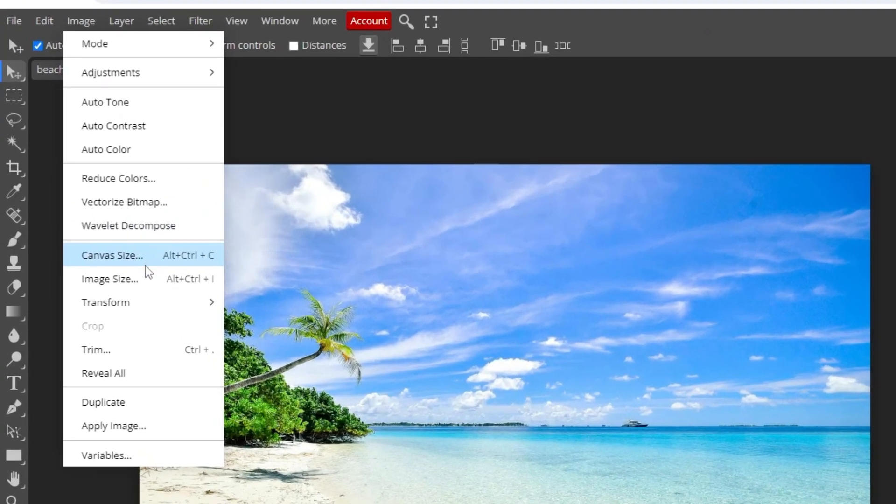
click(90, 204)
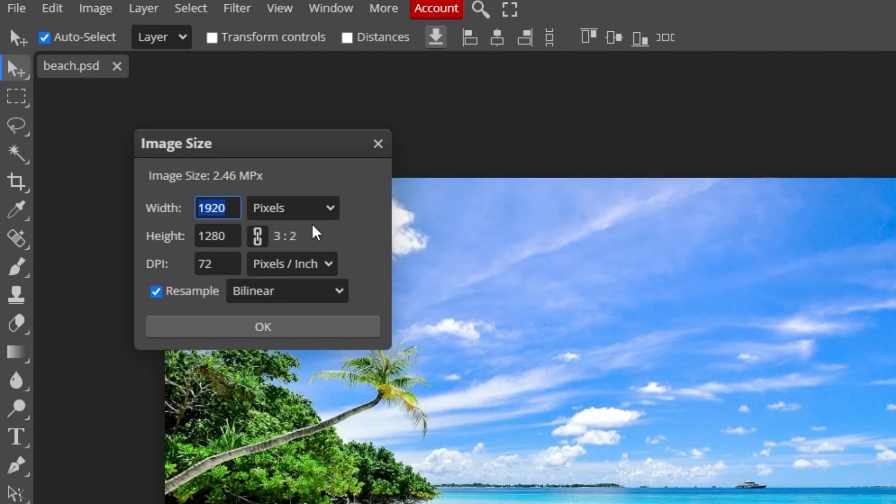
click(316, 208)
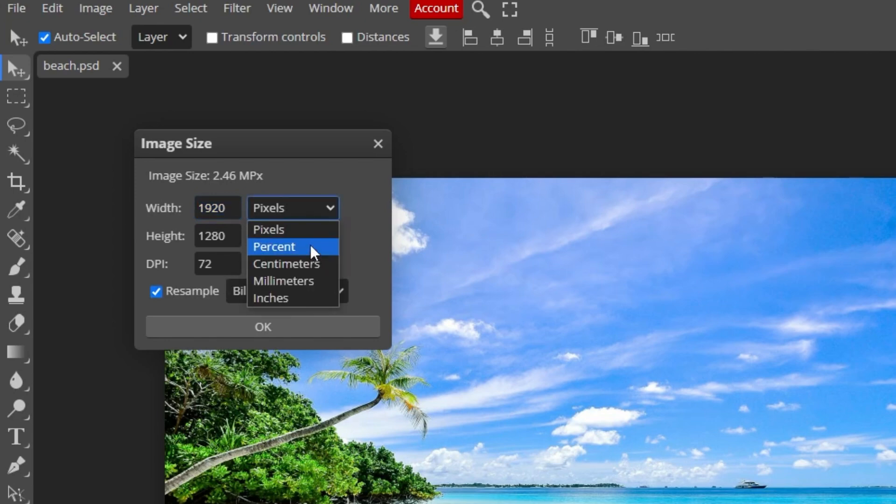
double_click(219, 209)
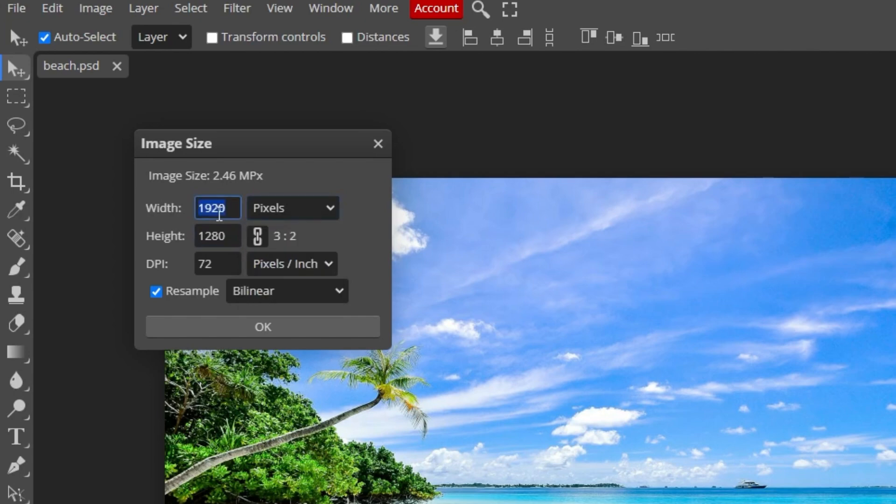
text(400)
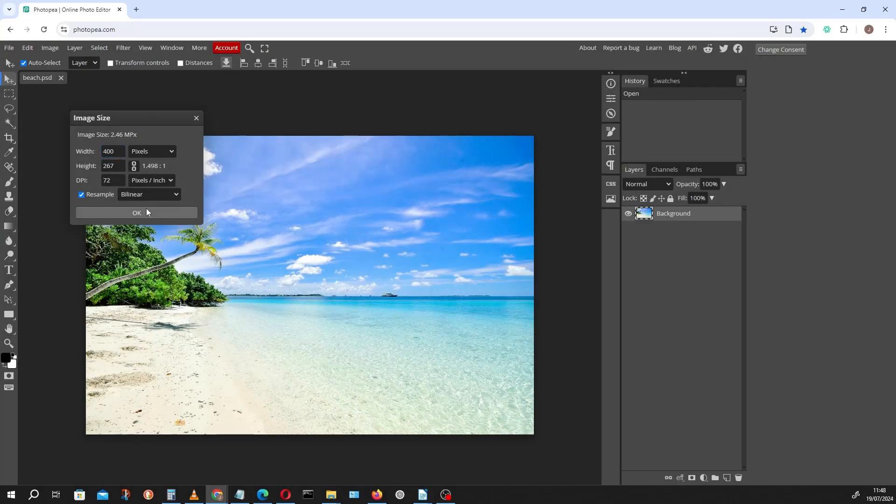
click(146, 209)
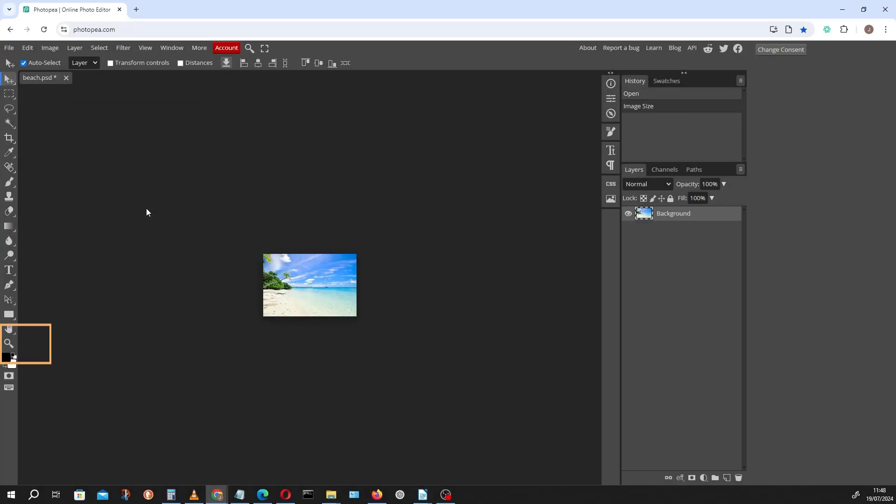
Export the resized beach image as a JPG file after adjusting the quality slider.
double_click(9, 343)
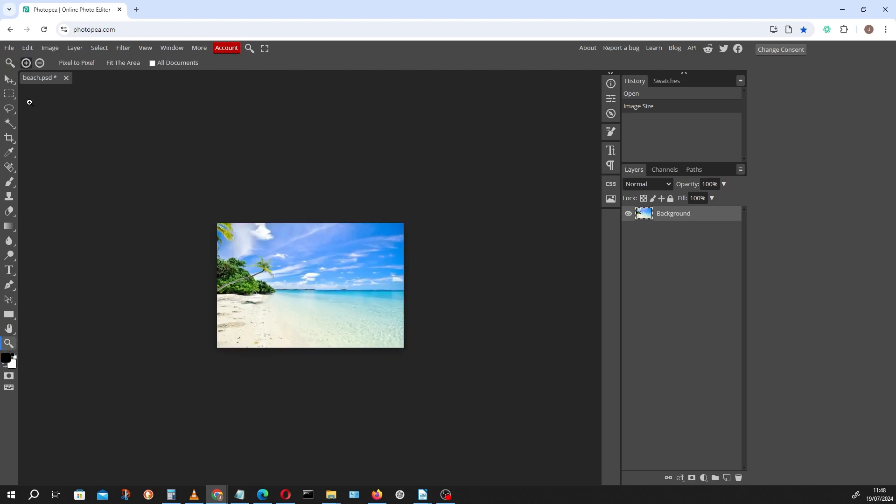
click(32, 49)
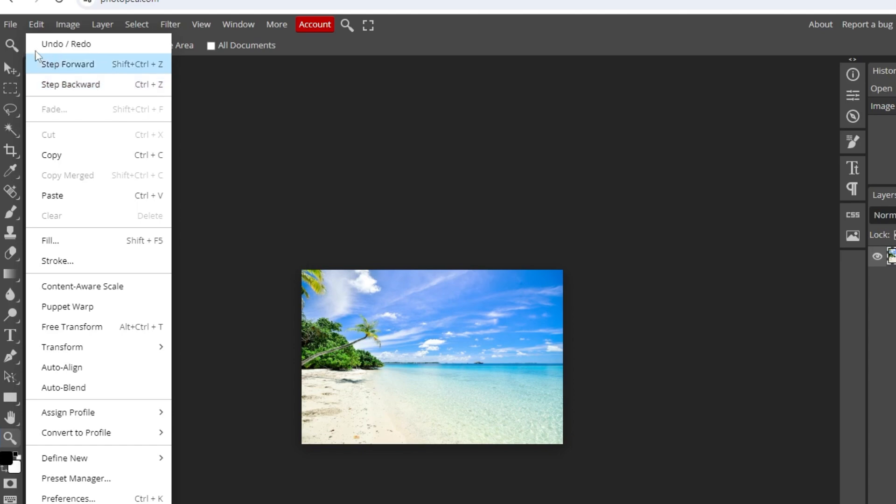
click(10, 24)
mouse_move(90, 216)
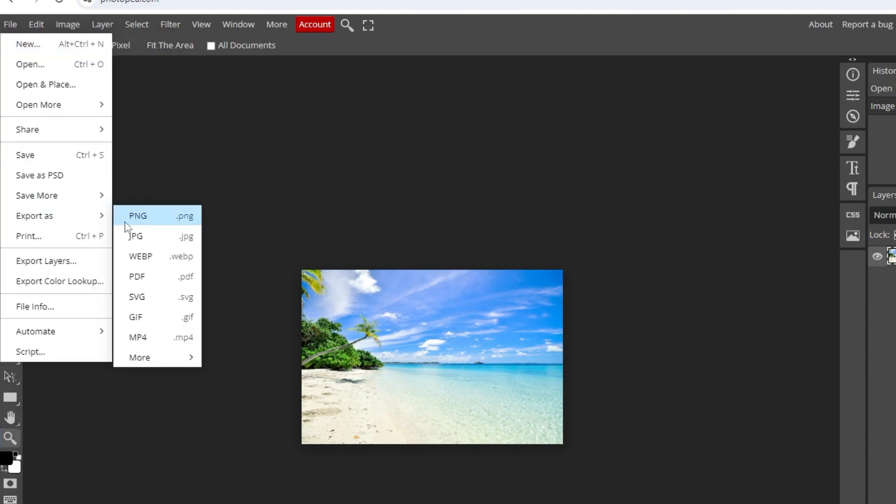
click(136, 237)
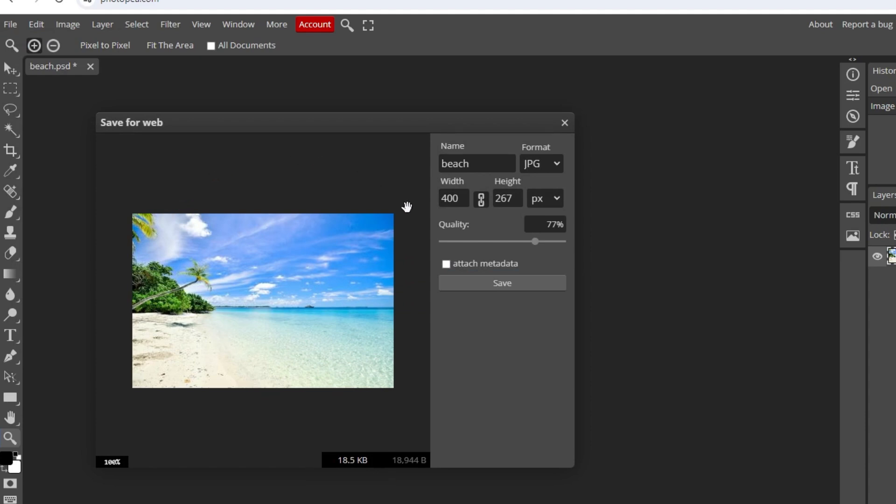
mouse_move(532, 249)
mouse_down()
mouse_move(466, 251)
mouse_move(545, 252)
mouse_up()
click(497, 286)
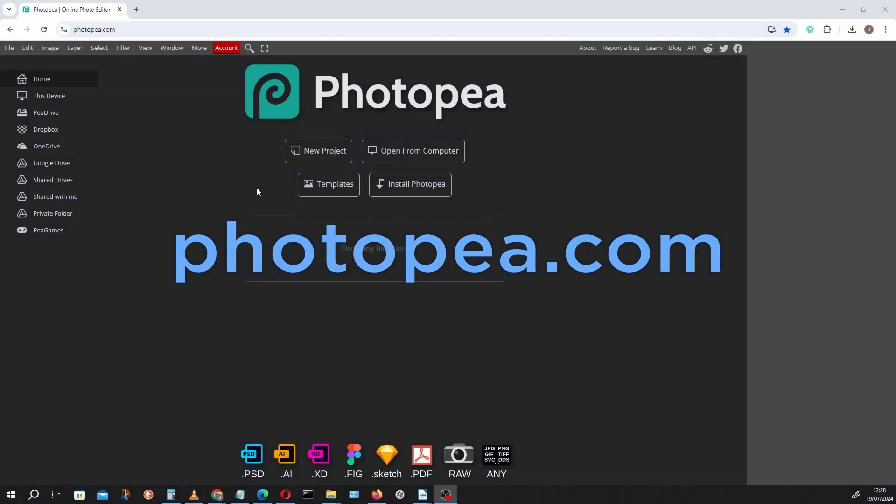
Create a new project 300 pixels wide and 600 pixels high.
click(313, 155)
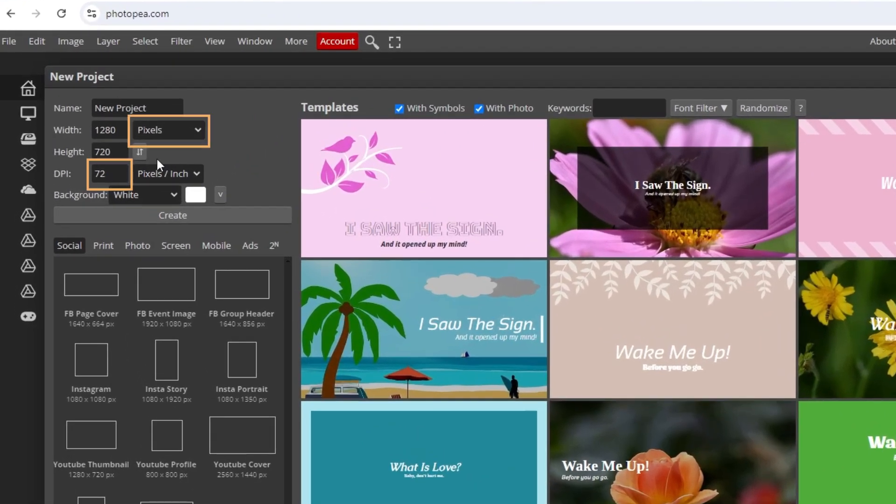
drag(123, 129, 60, 130)
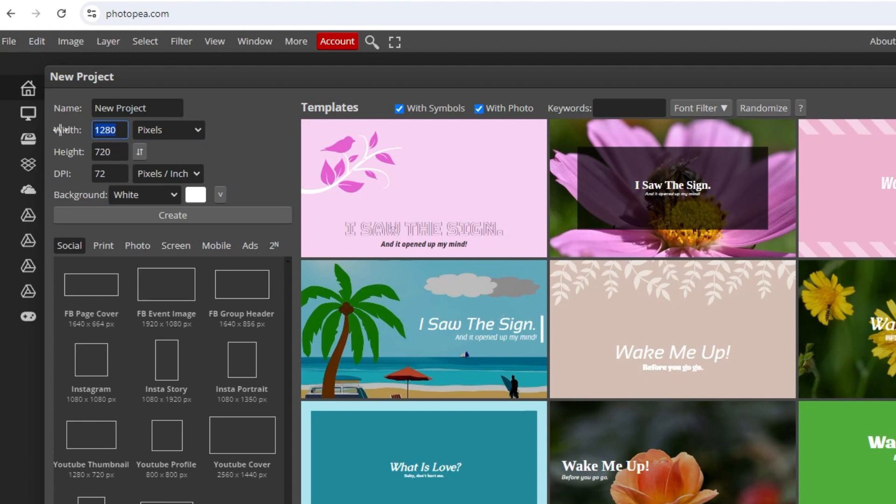
text(300)
key(Tab)
text(6)
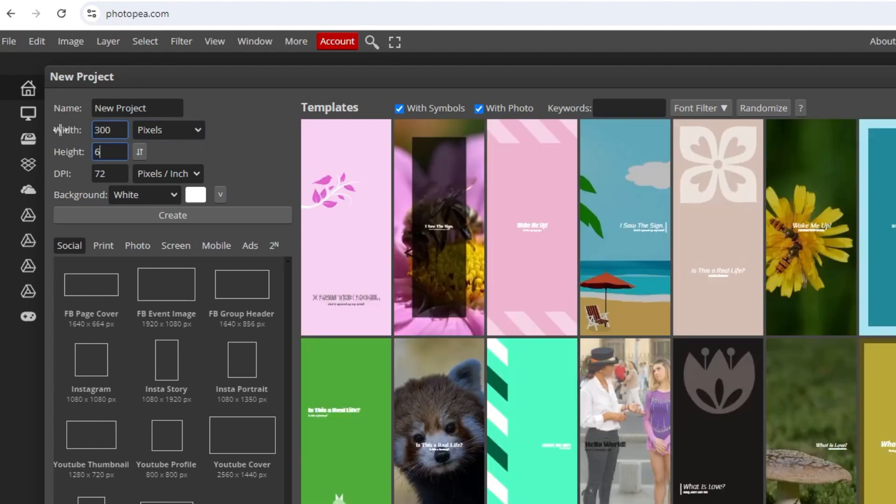
text(00)
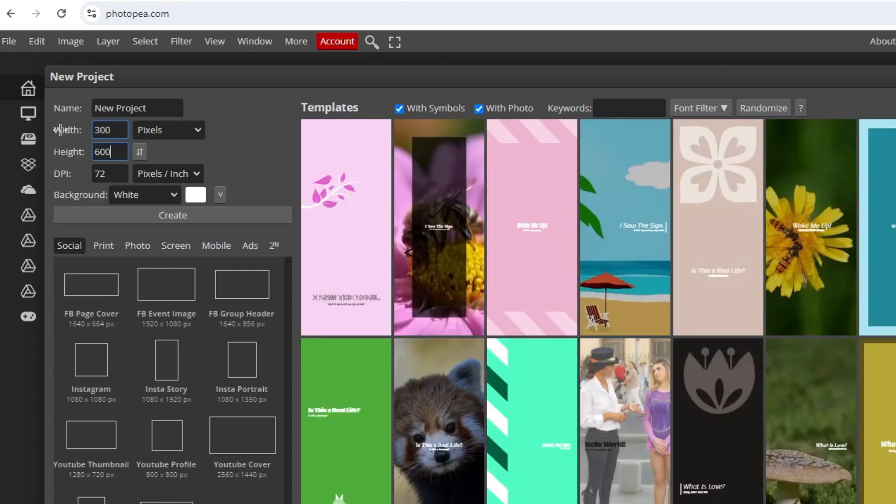
click(171, 217)
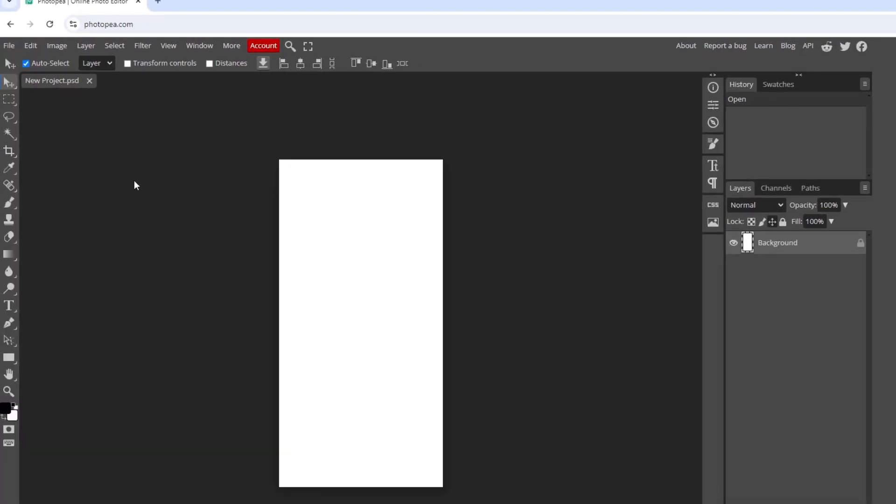
Place the woman celebrating photo into the new project.
click(8, 47)
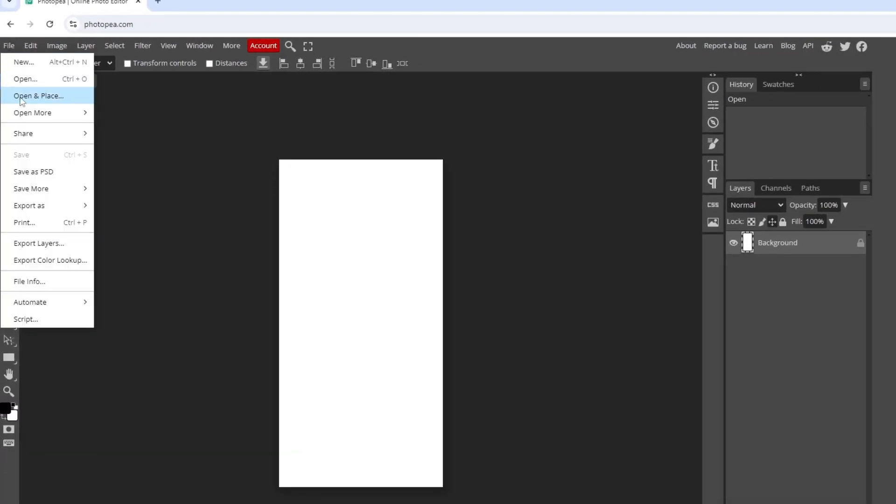
click(22, 101)
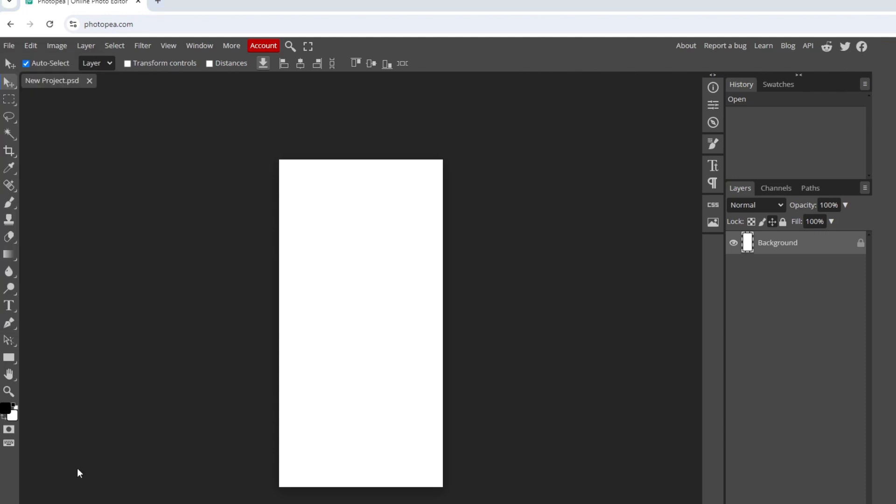
drag(78, 471, 399, 317)
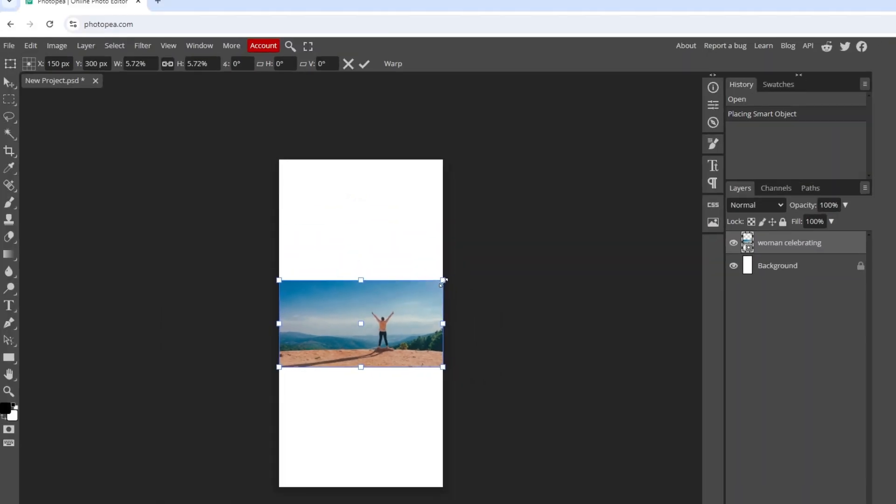
Scale and reposition the placed photo so it covers the whole canvas, then confirm the transform.
drag(521, 179, 664, 104)
drag(486, 237, 614, 219)
drag(414, 297, 358, 303)
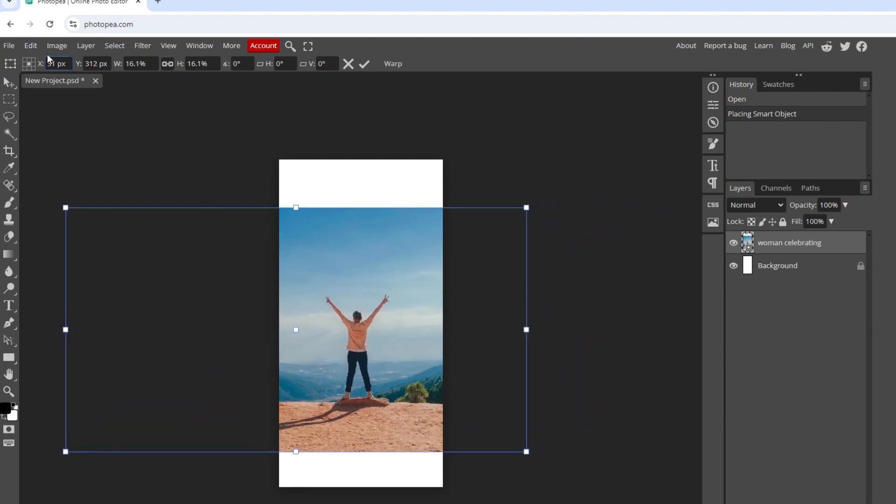
click(31, 46)
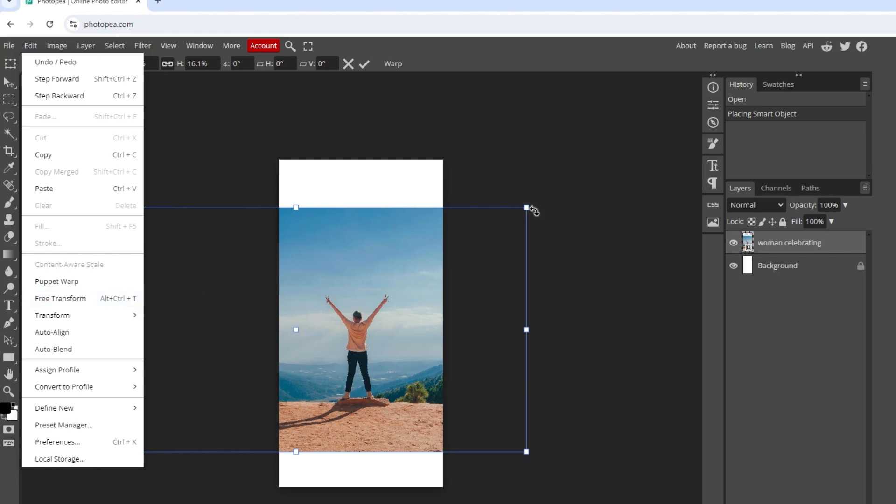
drag(534, 211, 585, 145)
drag(355, 263, 350, 265)
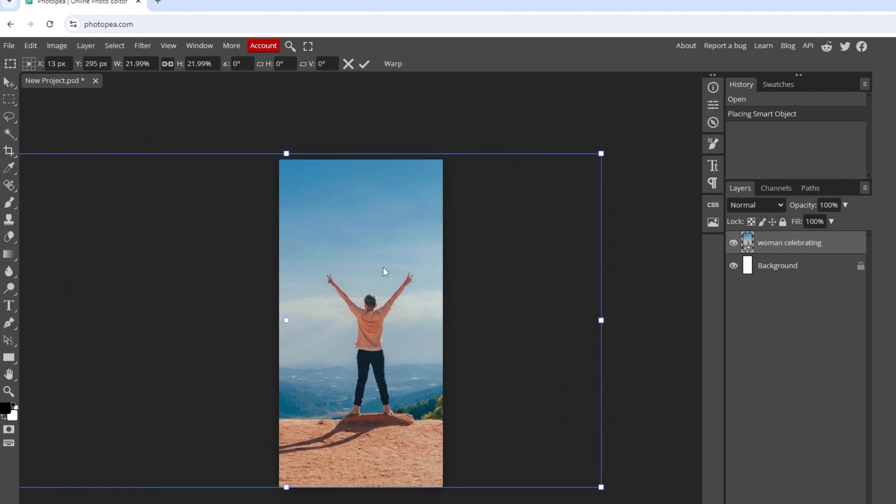
drag(602, 153, 611, 140)
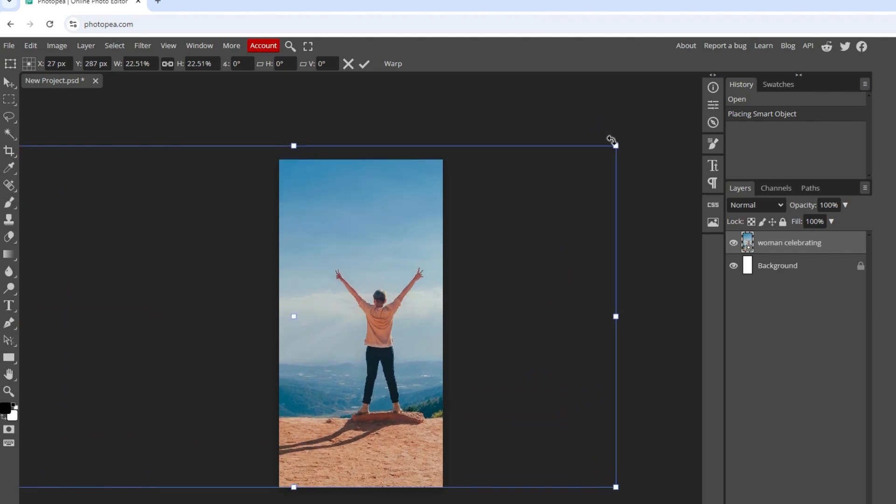
drag(402, 235, 384, 249)
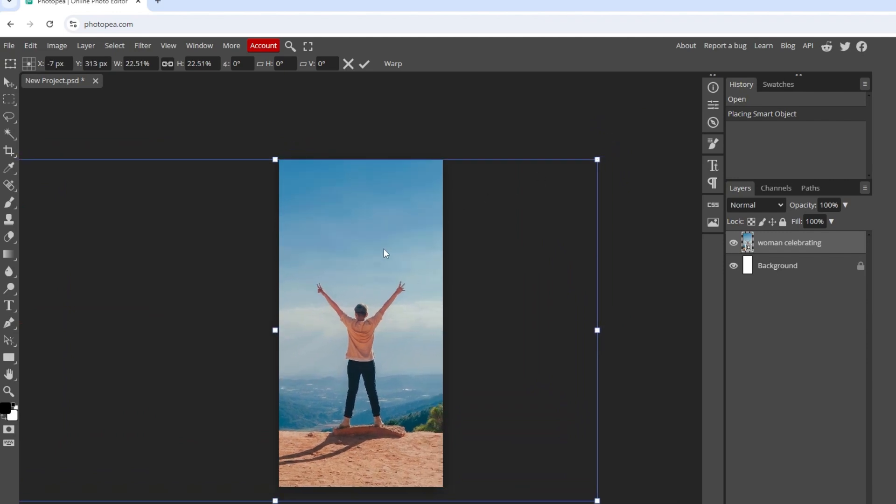
click(364, 67)
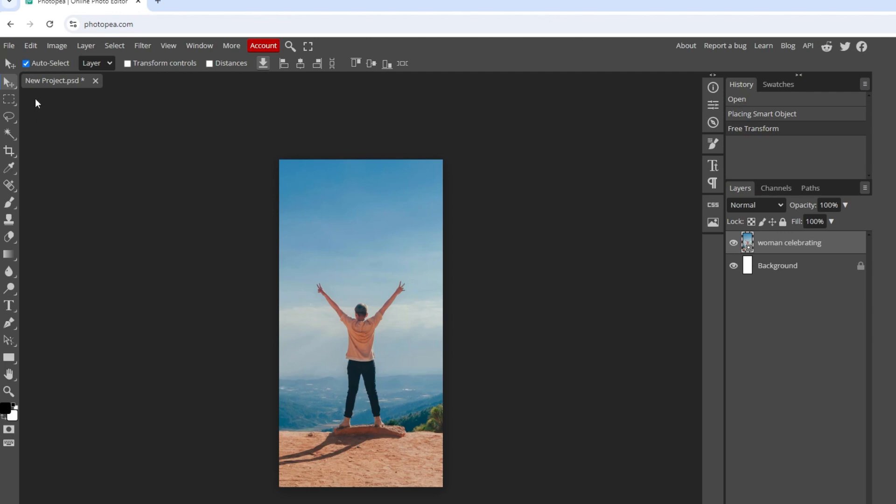
Change the canvas width to 350 pixels.
click(57, 45)
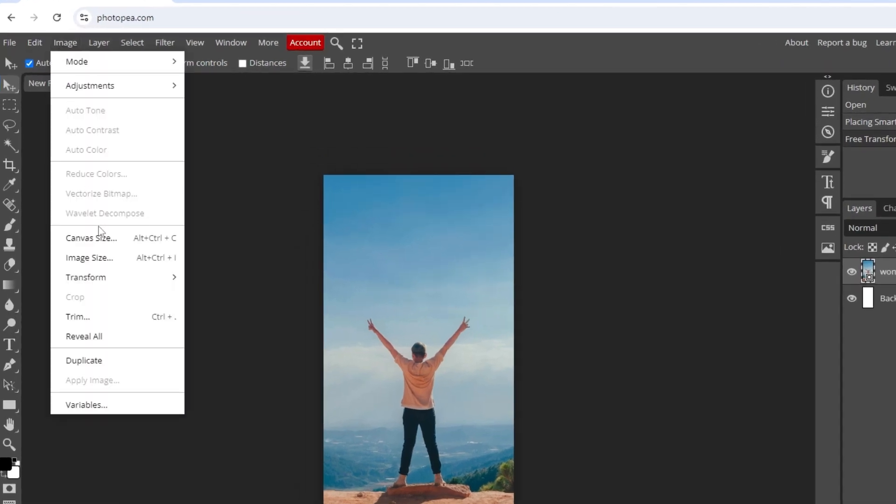
click(87, 212)
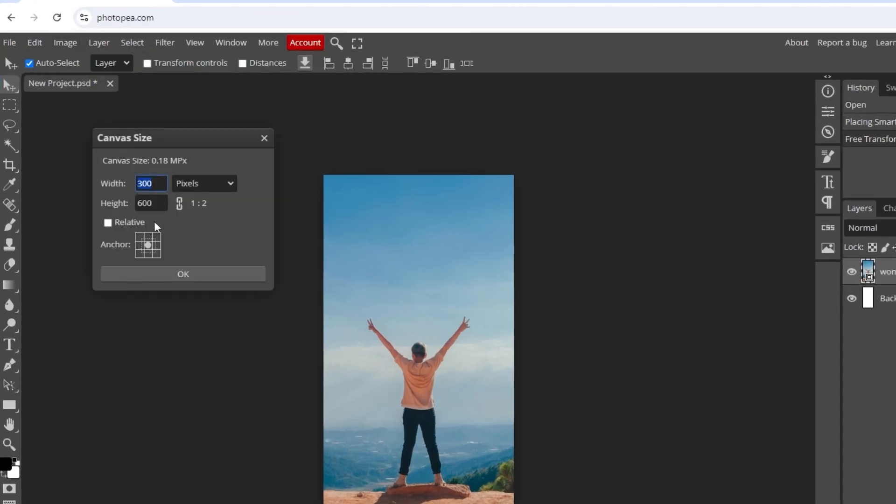
text(350)
click(193, 273)
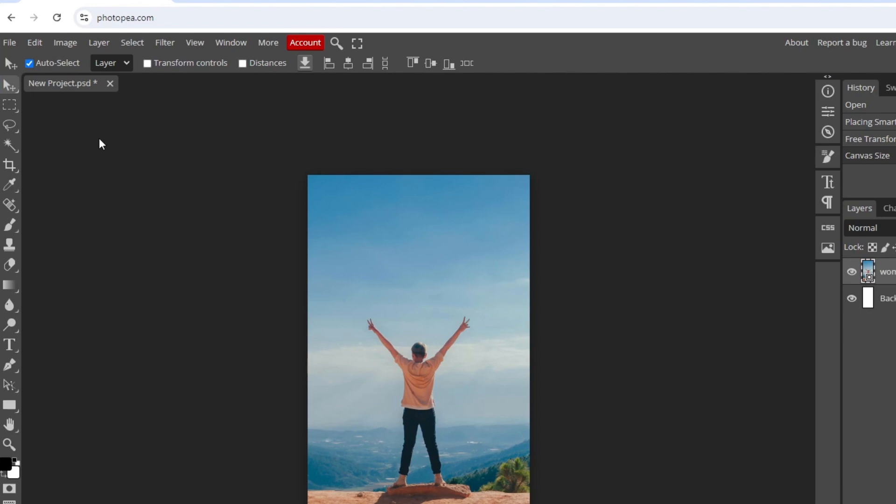
Export the project as a JPG with quality set to 87%.
click(9, 42)
mouse_move(42, 229)
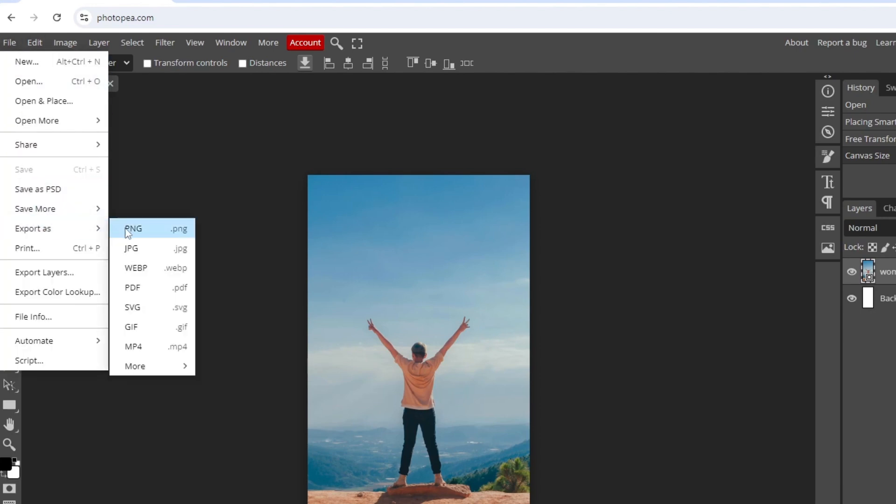
click(131, 248)
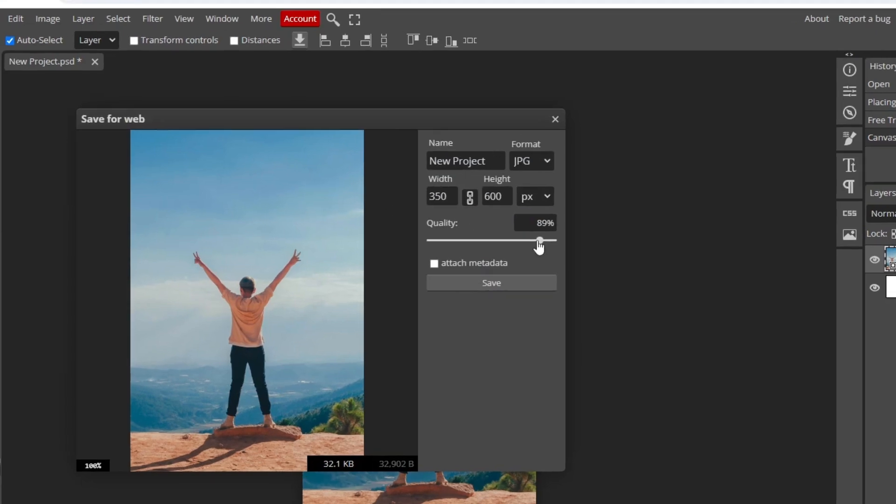
drag(534, 255, 472, 258)
drag(534, 6, 485, 7)
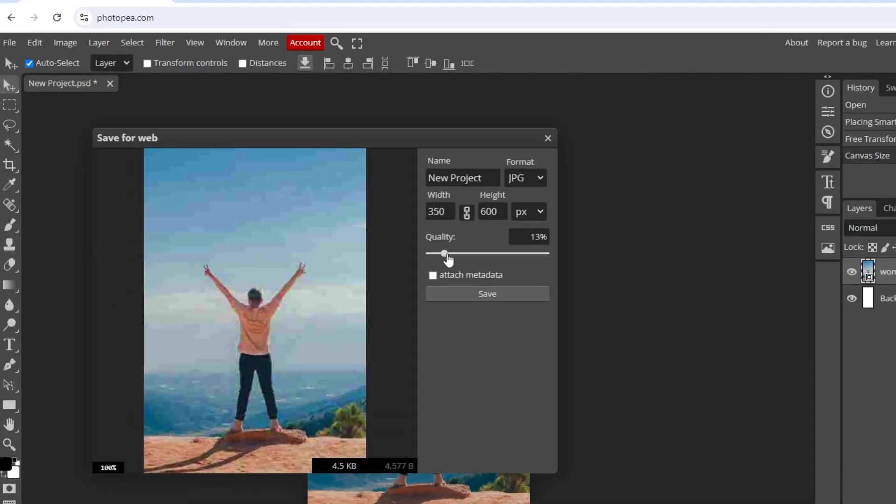
drag(448, 259, 532, 260)
click(480, 293)
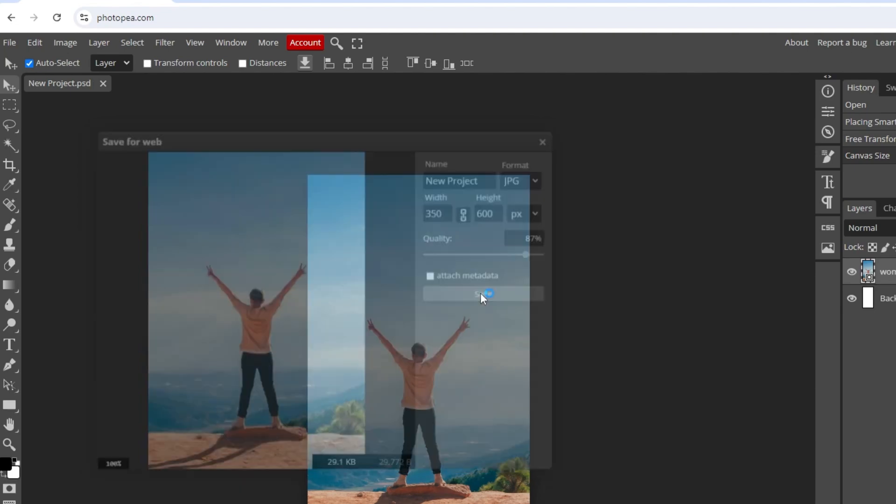